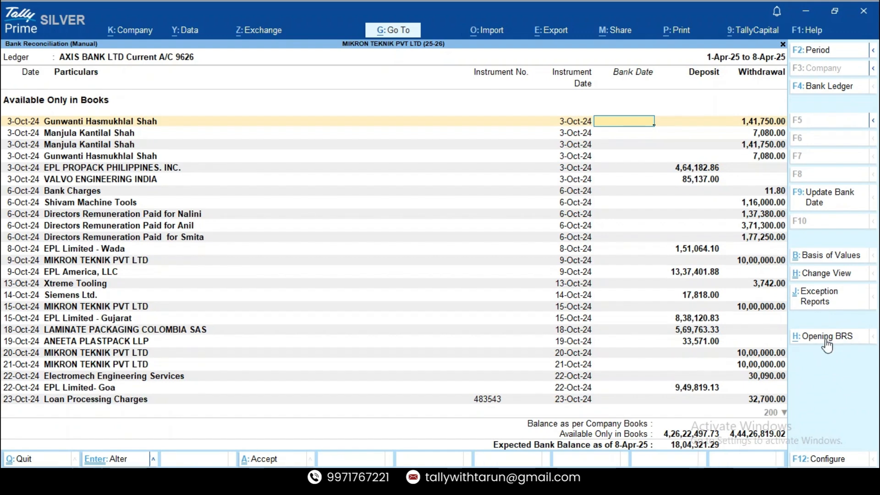
Step: Open the Axis current account's opening unreconciled transactions and browse the book entries
left_click(826, 342)
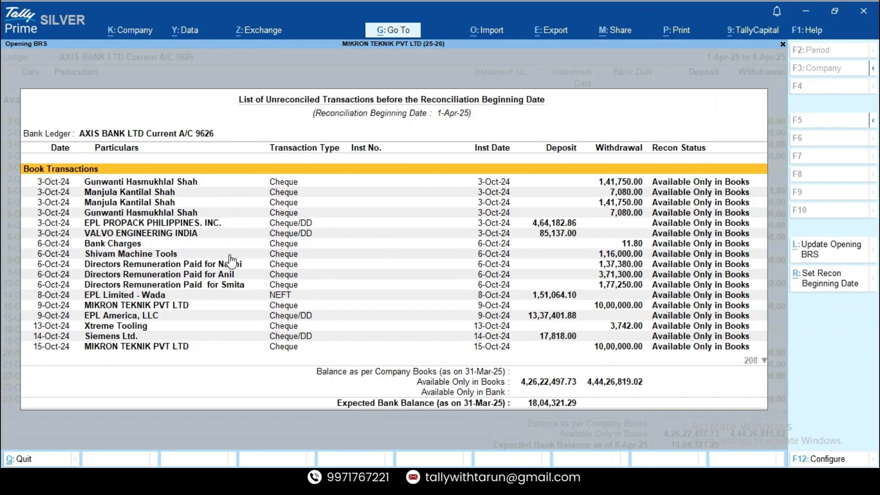
key("Down")
key("Down")
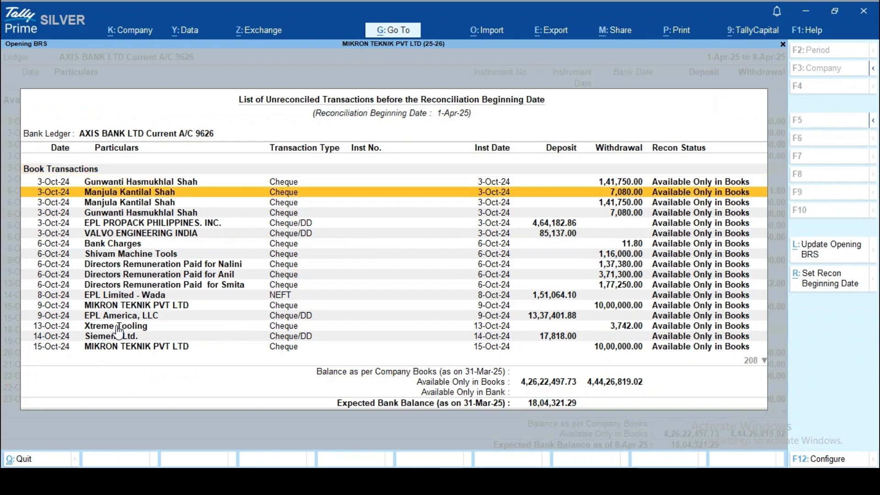
key("Up")
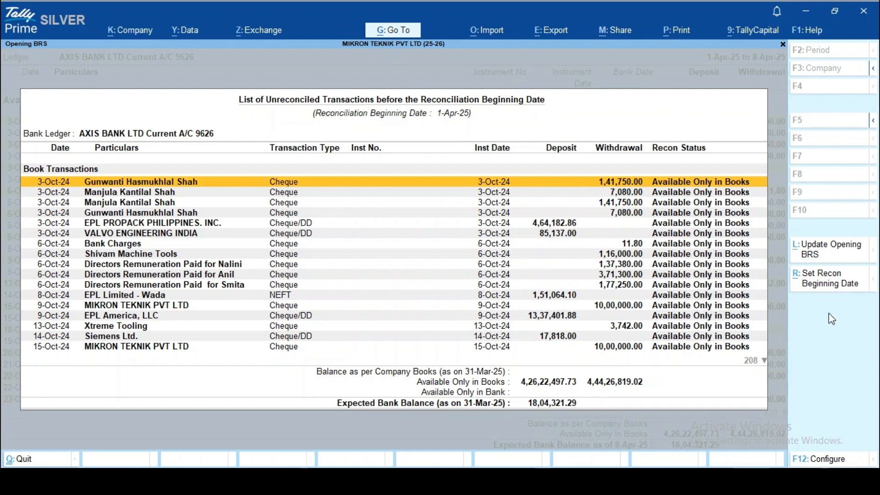
Step: Enter Update Opening BRS, then quit it and the manual reconciliation without saving
left_click(827, 256)
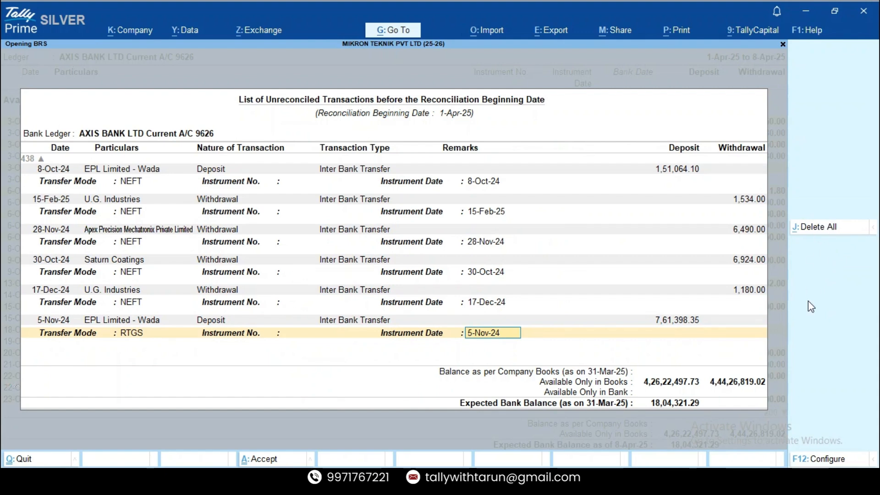
key("BackSpace")
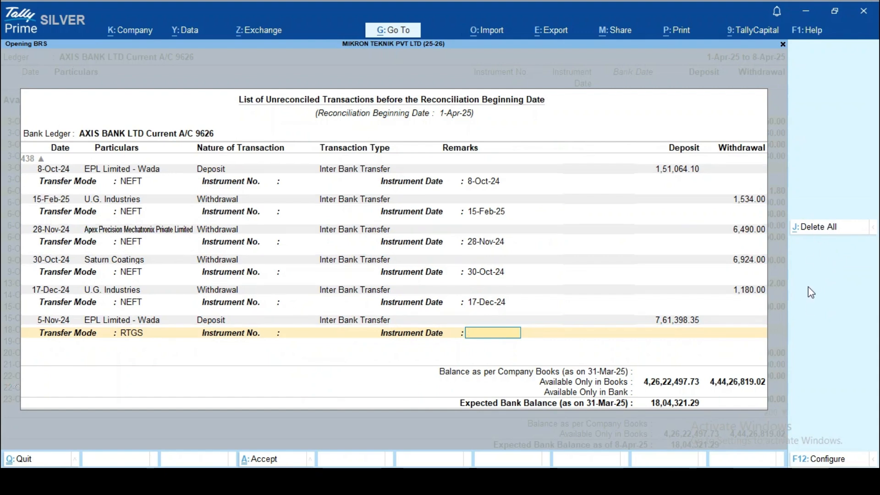
key("Escape")
key("Return")
key("Escape")
key("Escape")
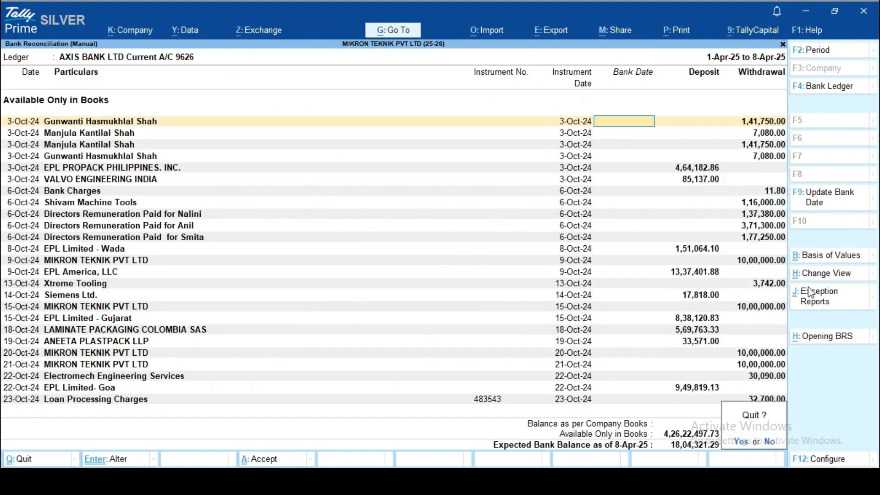
key("Return")
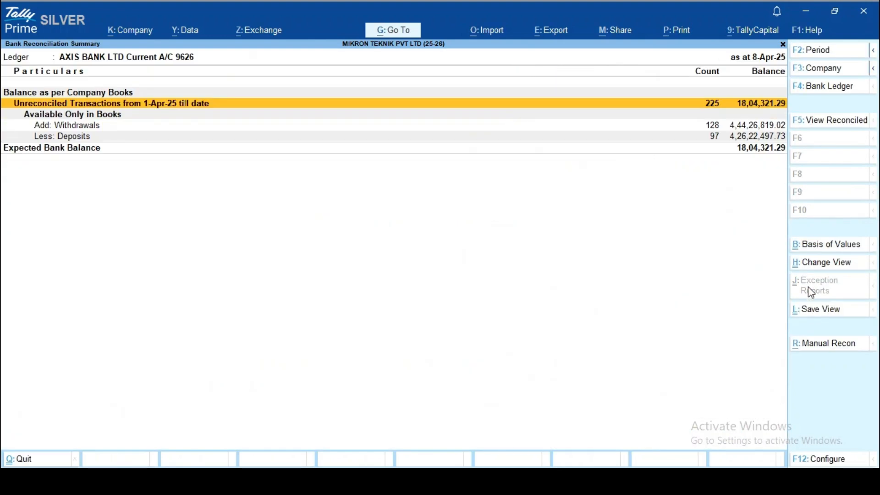
Step: Back in Banking Activities, open Opening BRS for AXIS BANK LTD Current A/C 9626
key("Escape")
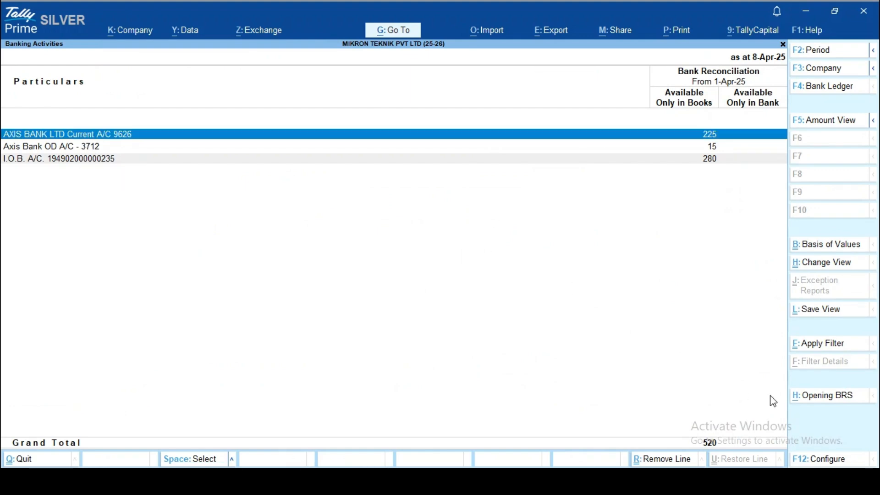
left_click(830, 401)
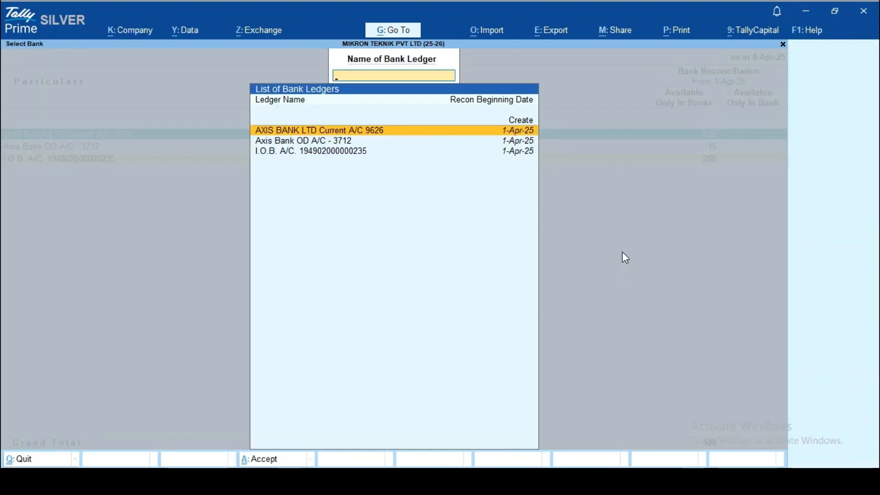
key("Return")
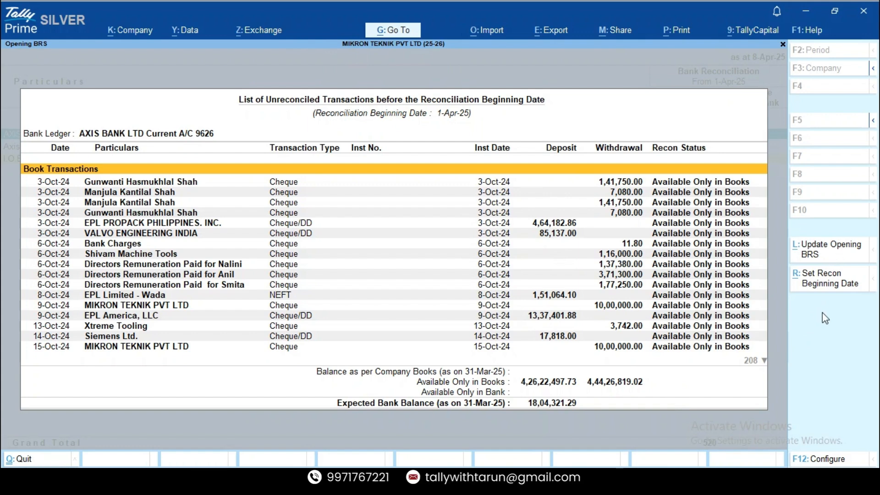
Step: Delete all Axis current account opening BRS entries and accept the empty list
left_click(831, 256)
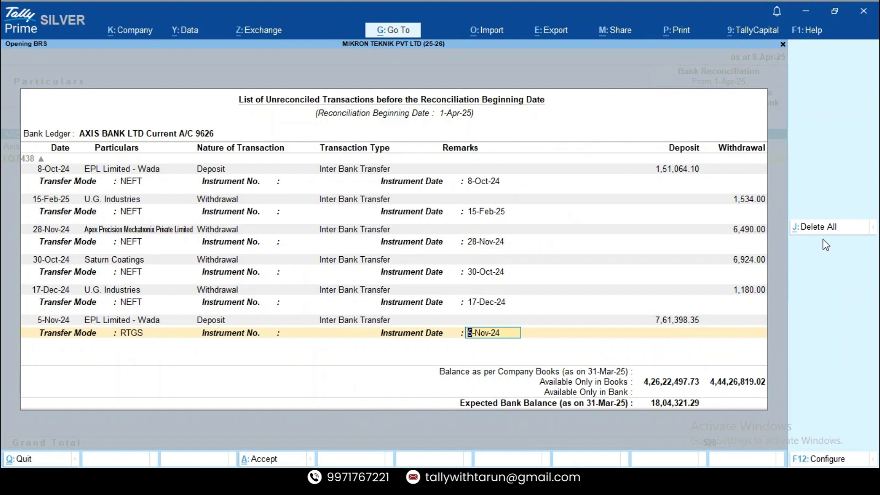
left_click(818, 228)
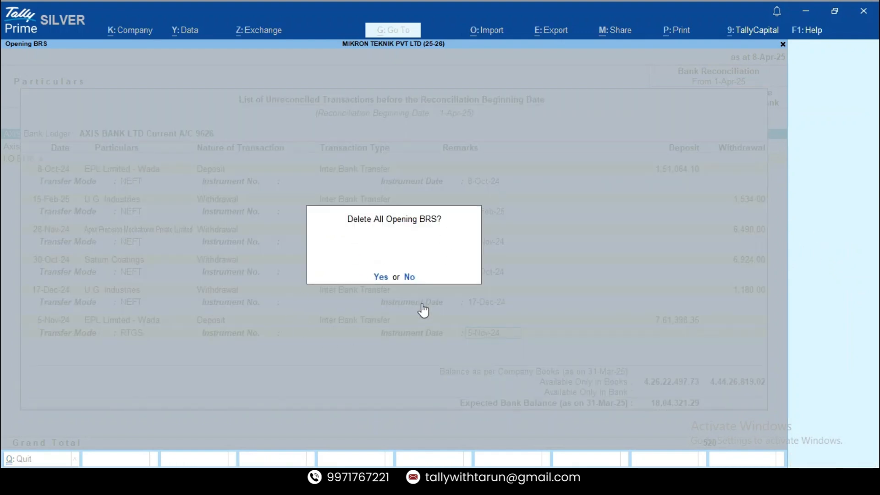
key("y")
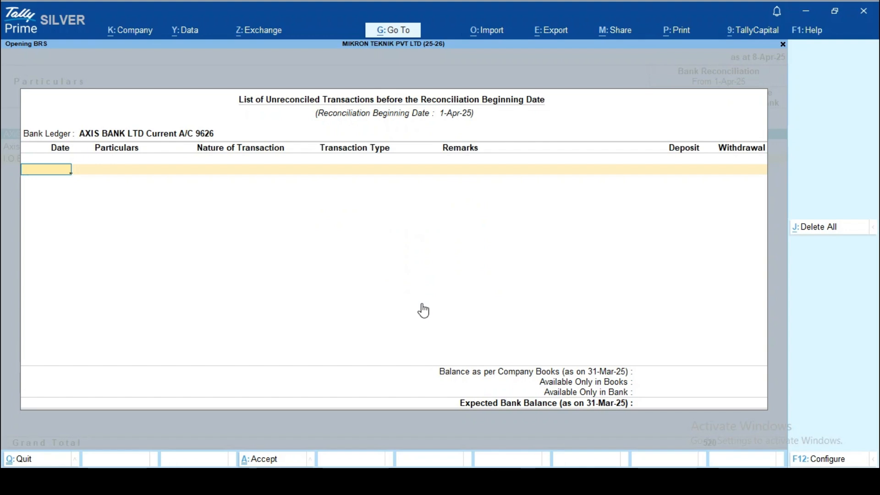
left_click(258, 460)
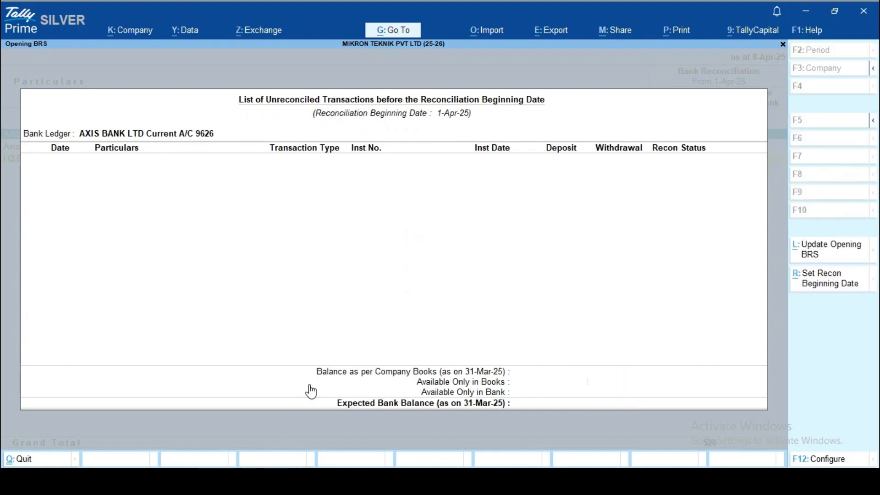
key("Escape")
key("Escape")
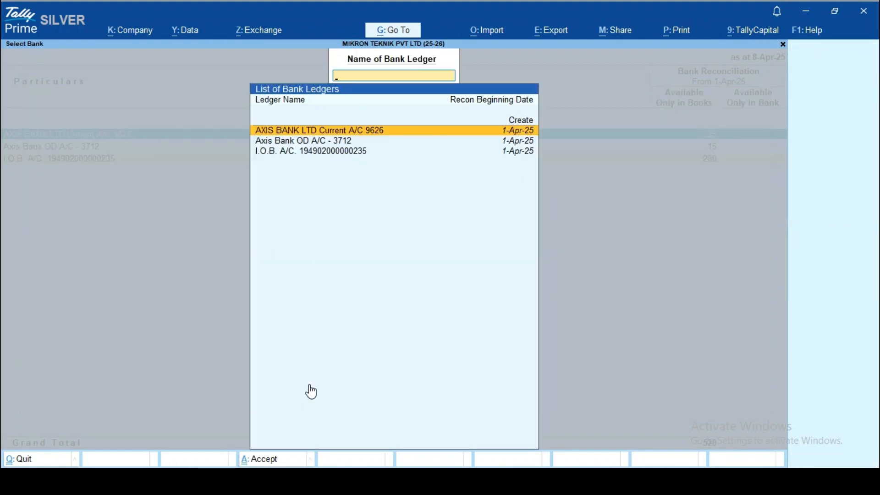
key("Escape")
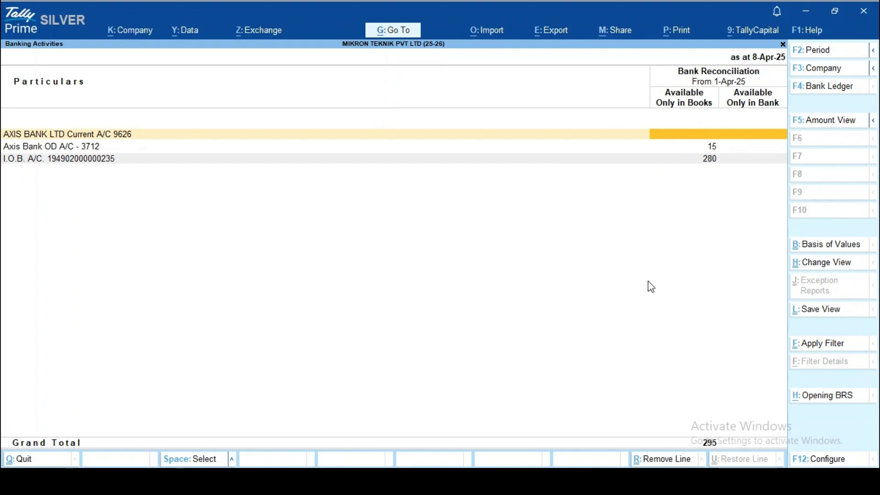
Step: Back out from the bank ledger list toward the Gateway of Tally
key("Escape")
key("Escape")
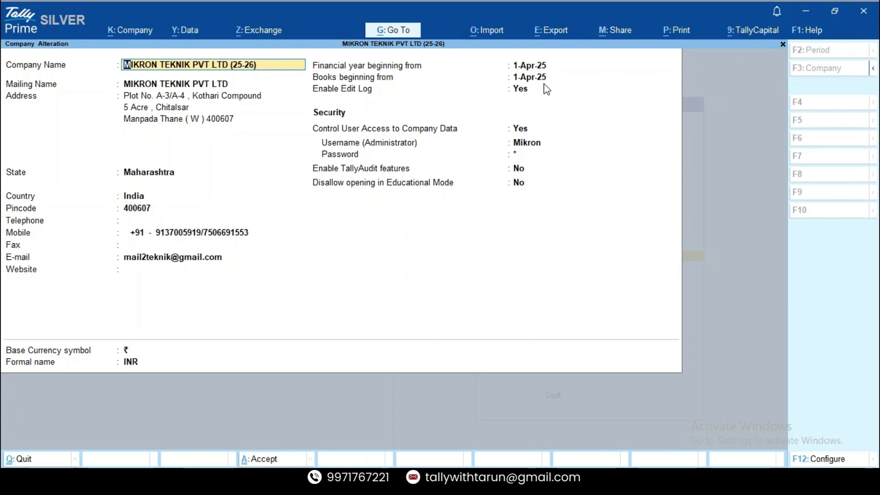
Step: Quit Company Alteration for MIKRON TEKNIK PVT LTD without saving any changes
key("BackSpace")
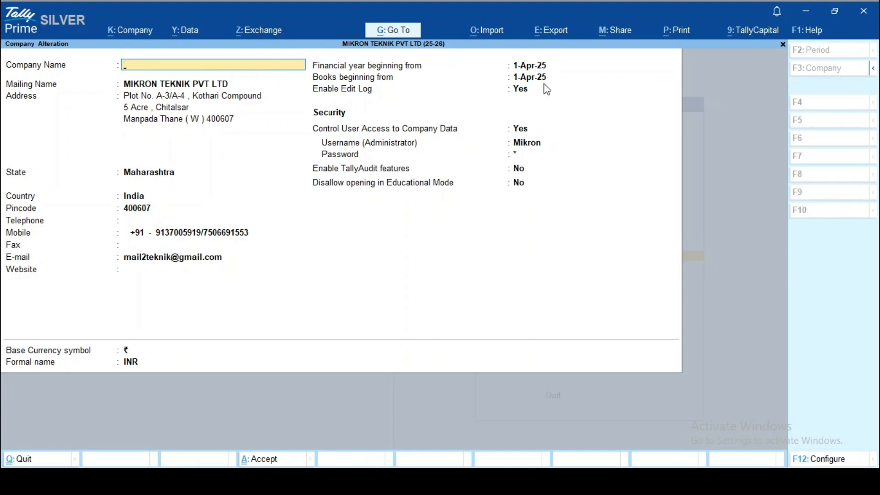
key("Escape")
key("Return")
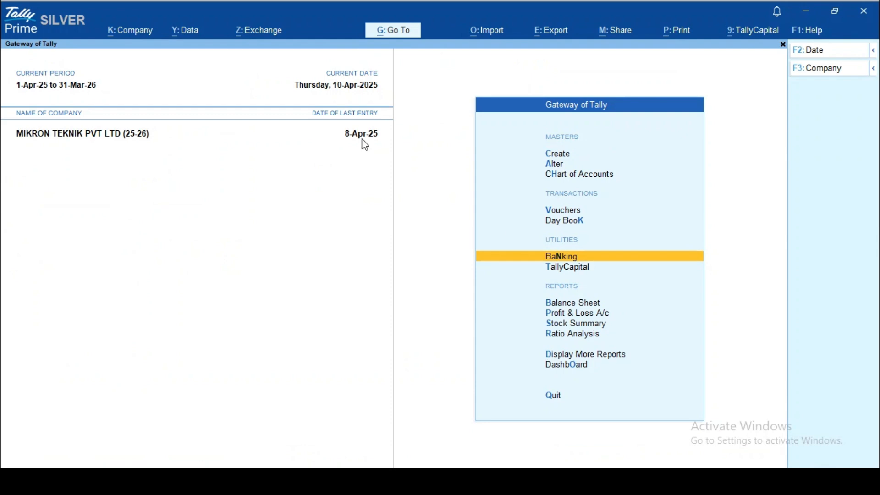
Step: Start Connected Banking Login from Exchange > All Banking Options, then view the licence information
left_click(255, 40)
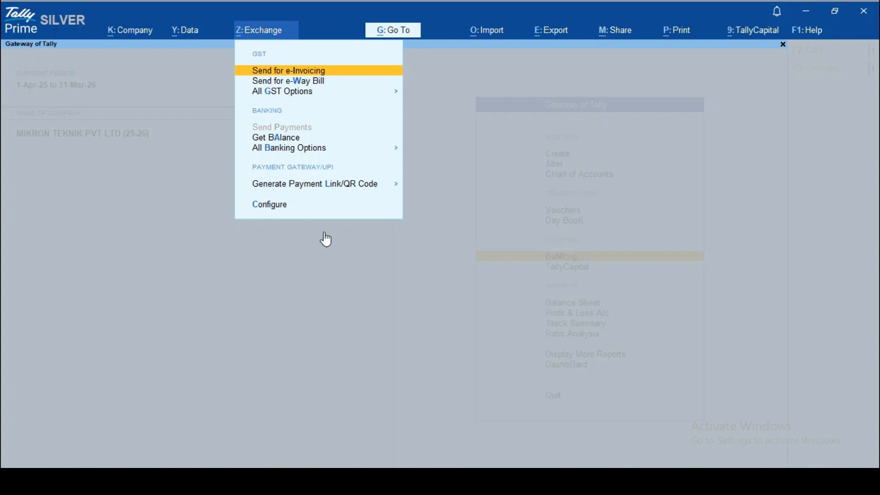
key("Down")
key("Down")
key("Down")
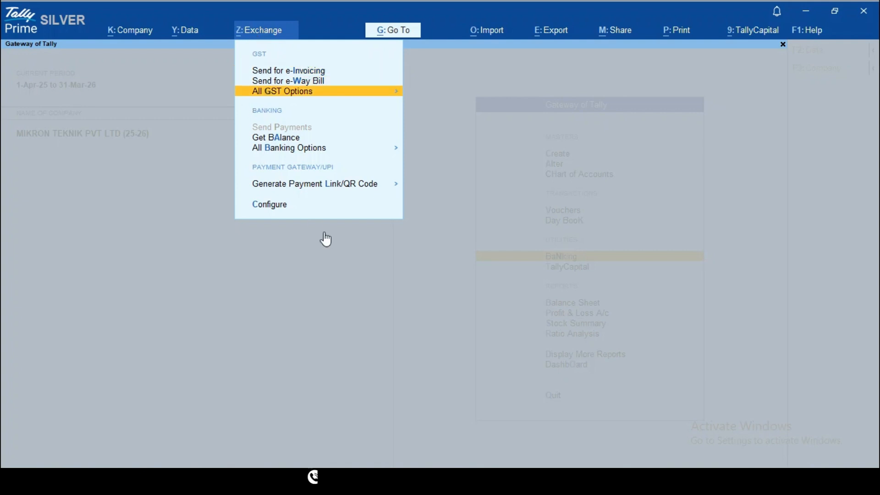
key("Down")
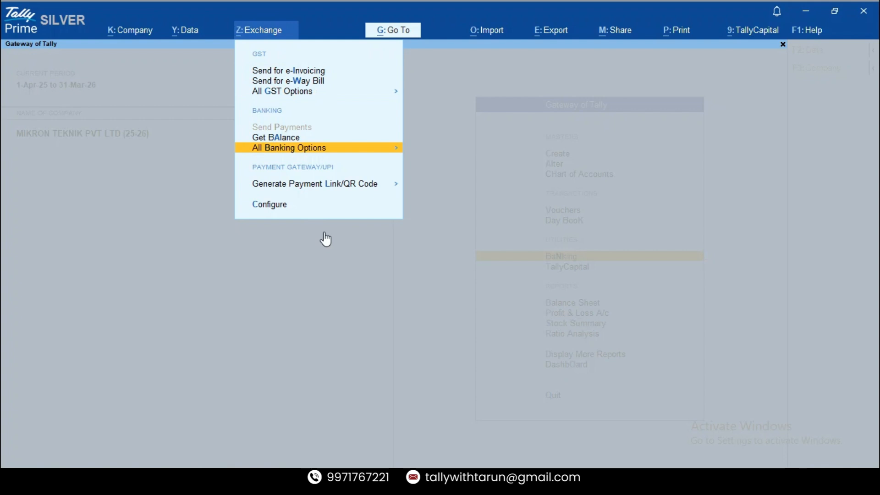
key("Return")
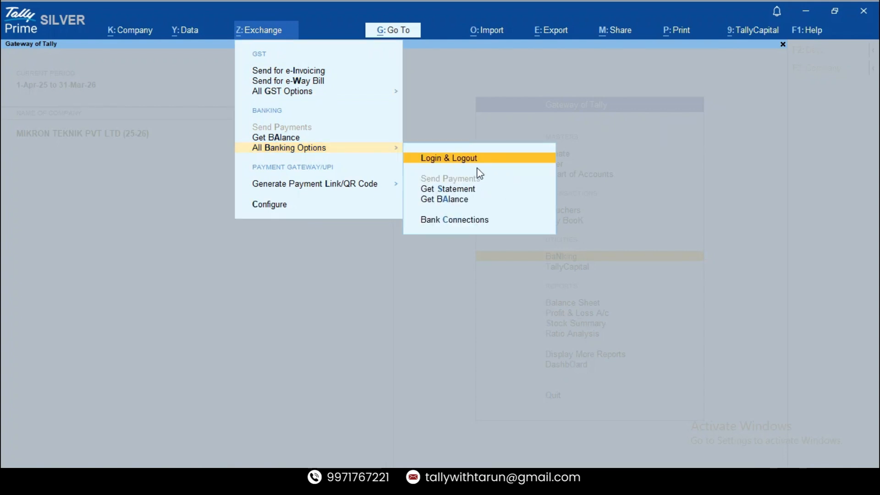
key("Return")
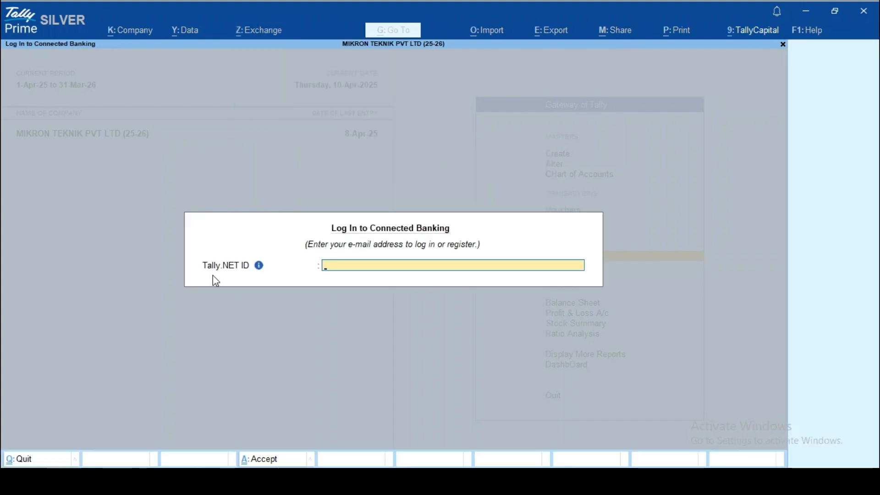
left_click(59, 27)
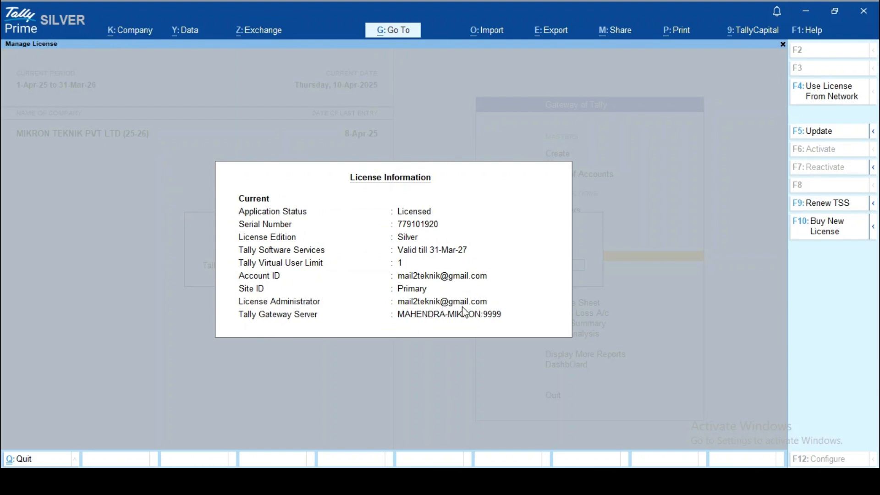
Step: Copy the Tally.NET account's email address from the Google account details in the browser
key("Escape")
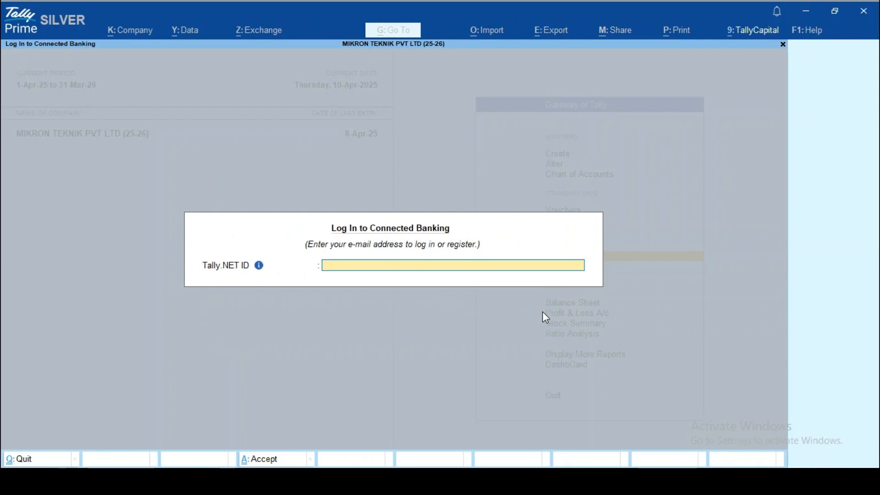
key("alt+Tab")
left_click(857, 99)
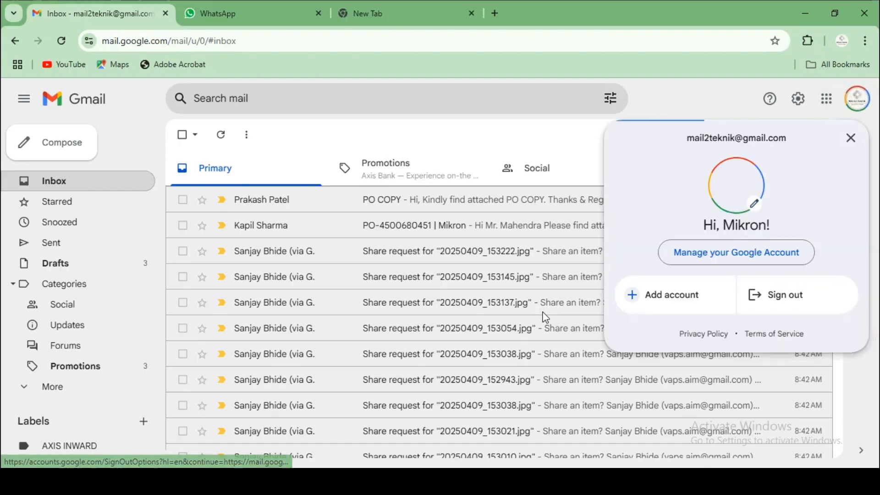
left_click_drag(686, 138, 787, 137)
key("ctrl+c")
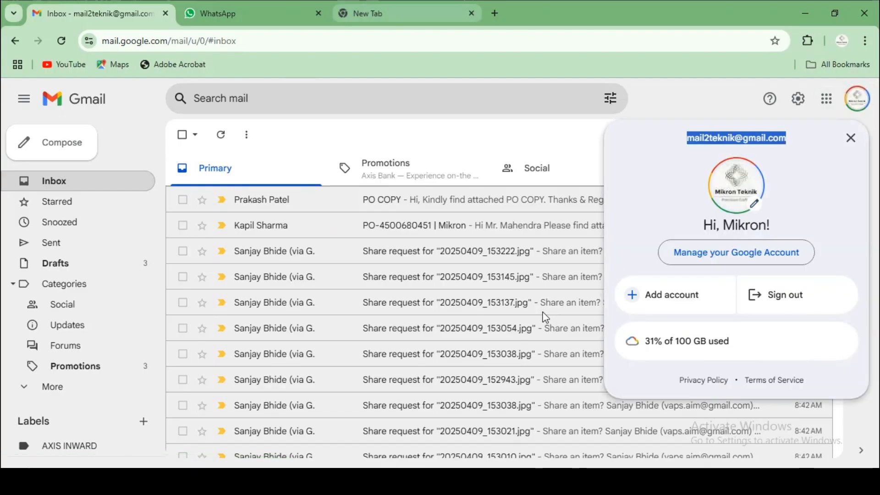
key("alt+Tab")
Step: Log in with the copied email as Tally.NET ID and the account password
key("ctrl+v")
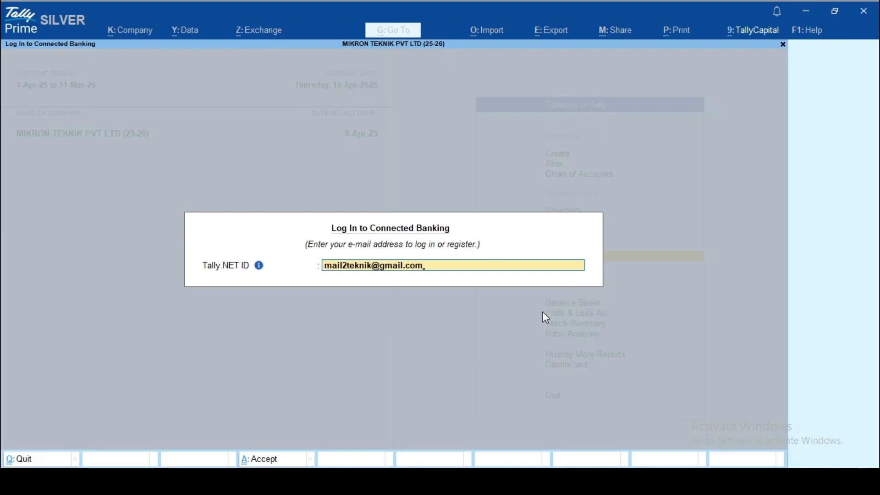
key("Return")
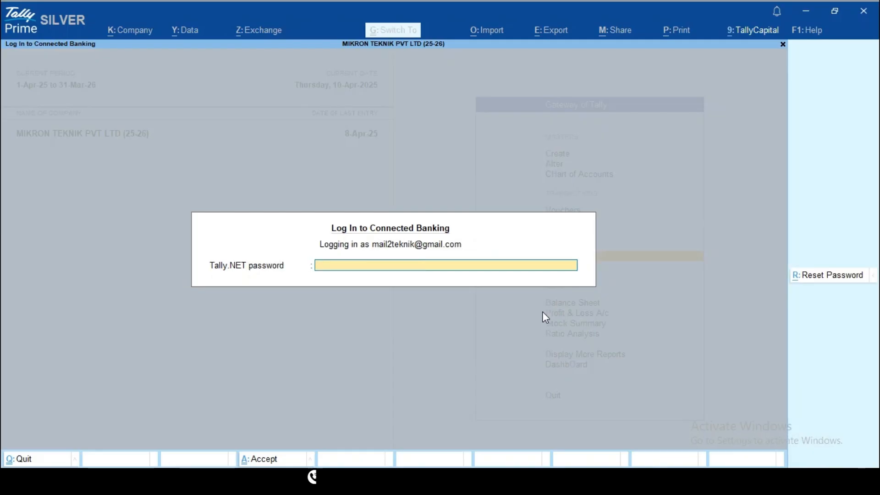
key("ctrl+v")
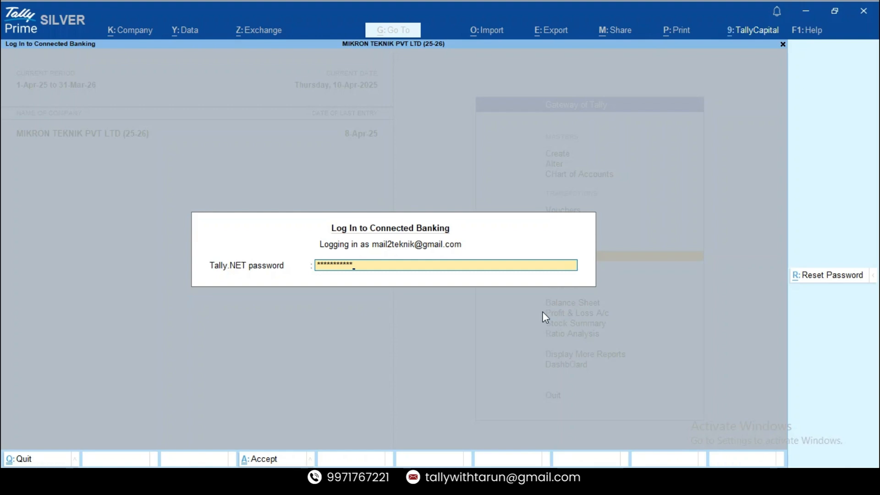
key("Return")
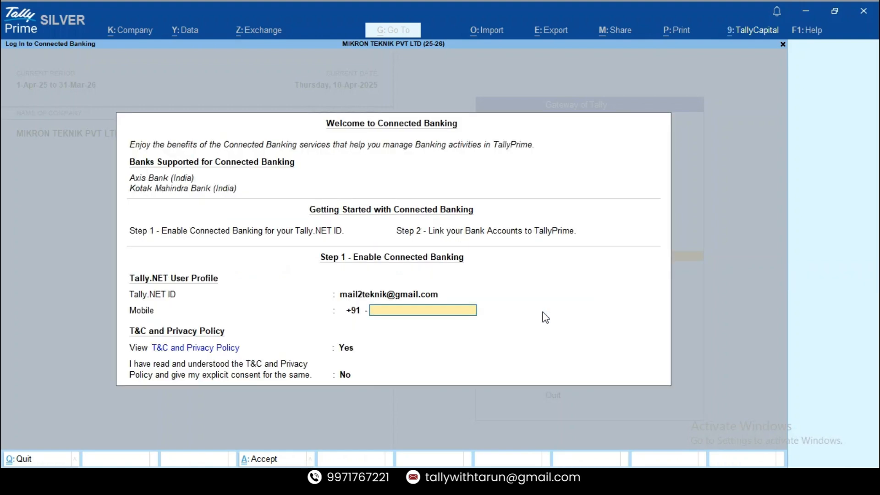
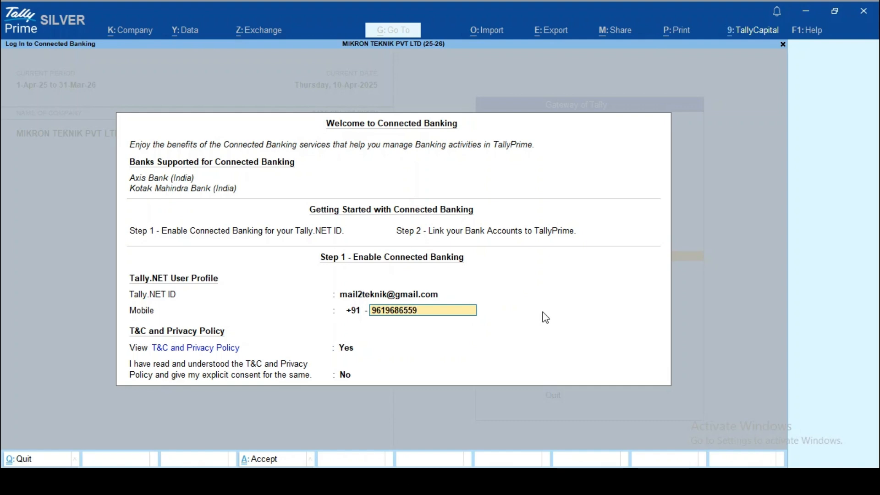
Step: Enter the contact's mobile number in the Connected Banking form
key("Return")
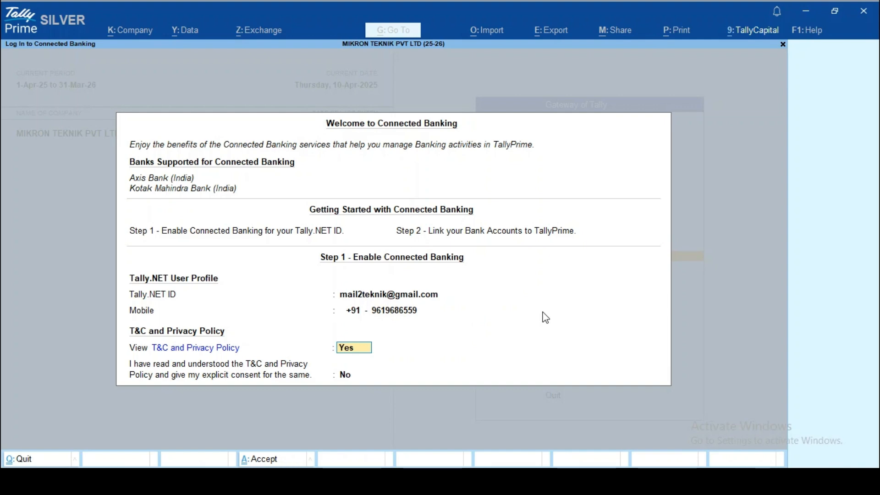
Step: Read the T&C and Privacy Policy, then set consent to Yes to request the OTP
key("Return")
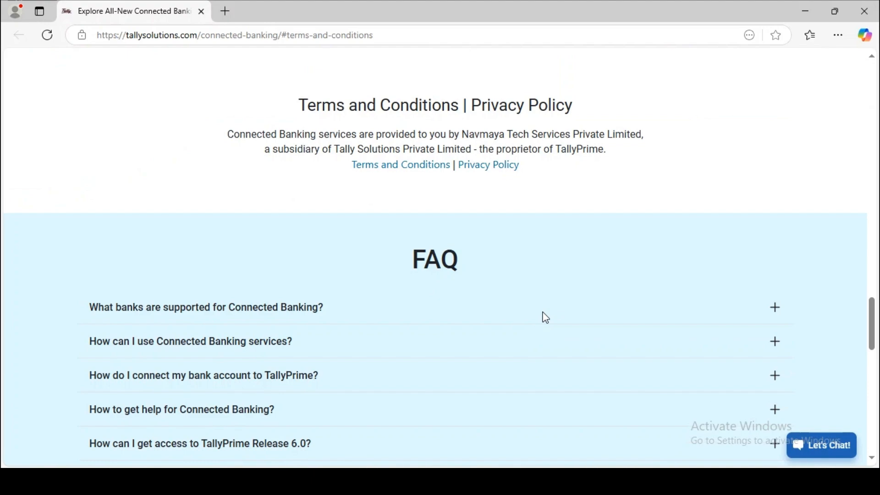
key("alt+Tab")
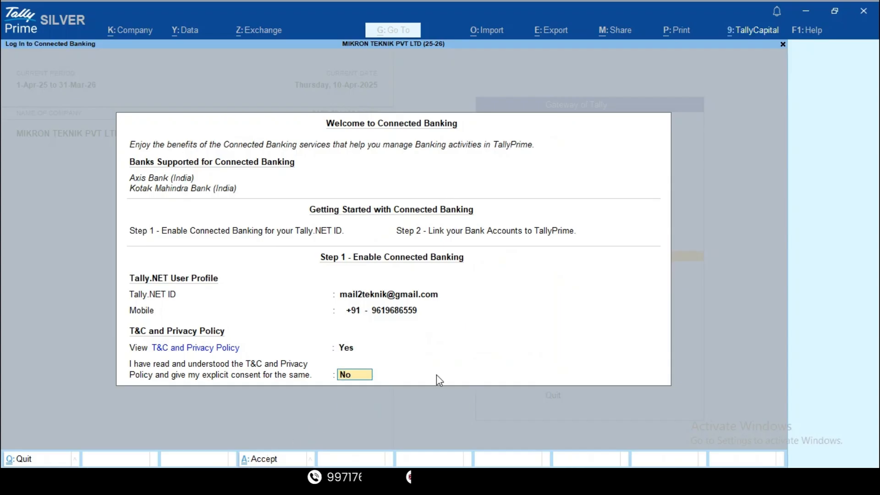
type("y")
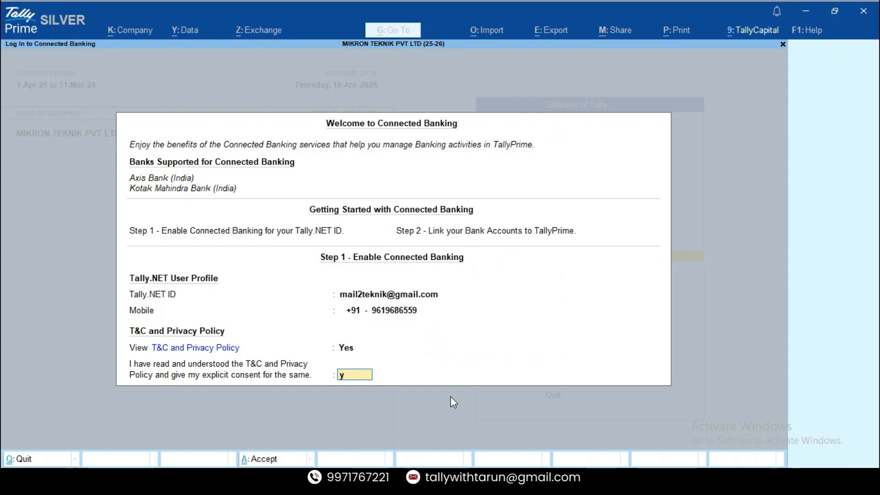
key("Return")
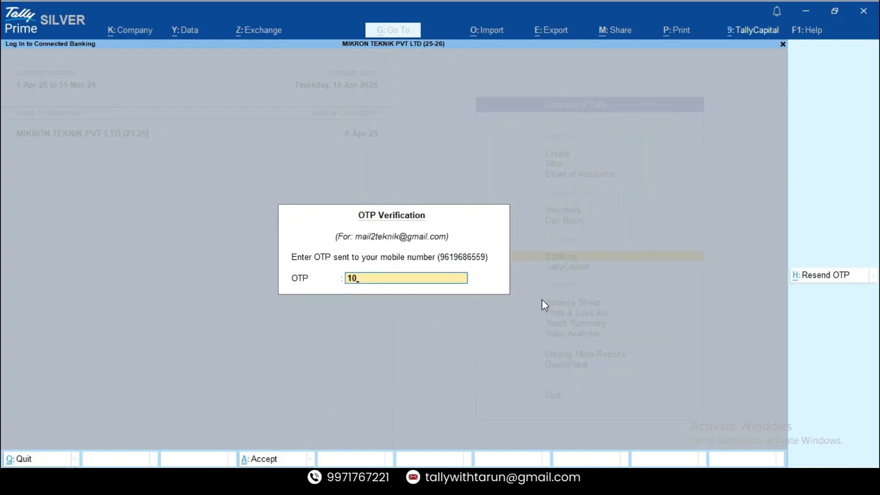
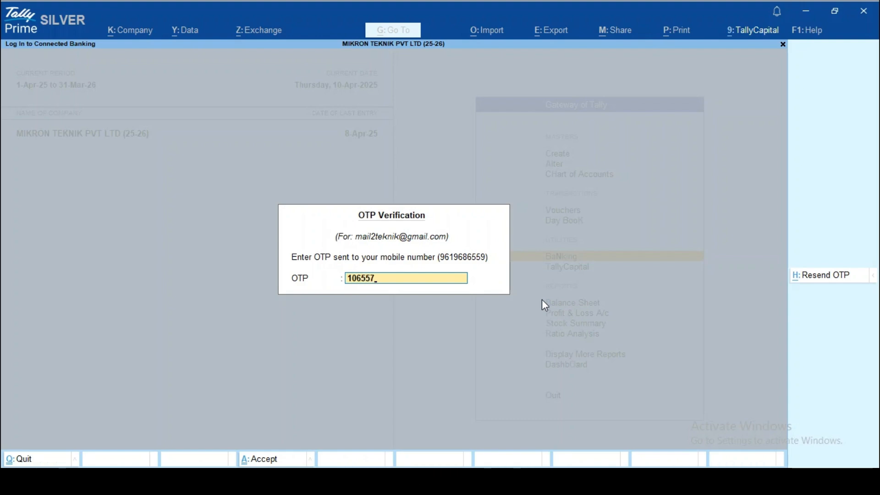
Step: Submit the mobile OTP to finish login, then open the empty Bank Connections report
key("Return")
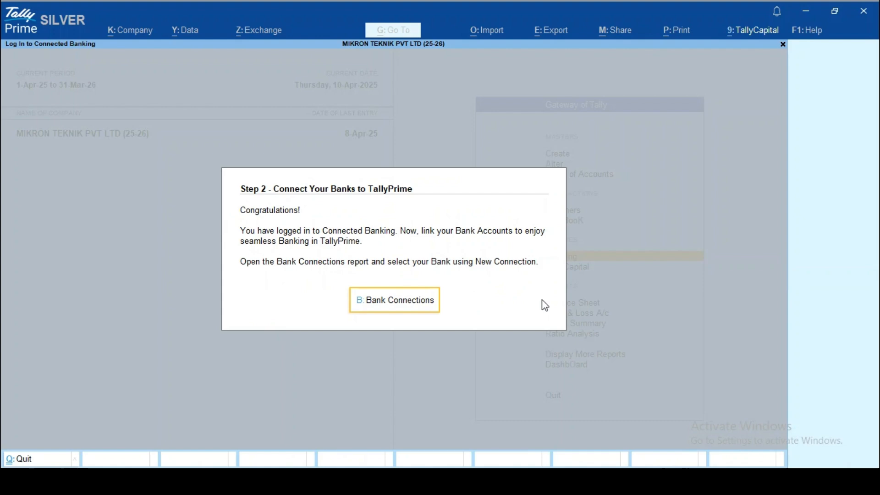
left_click(409, 310)
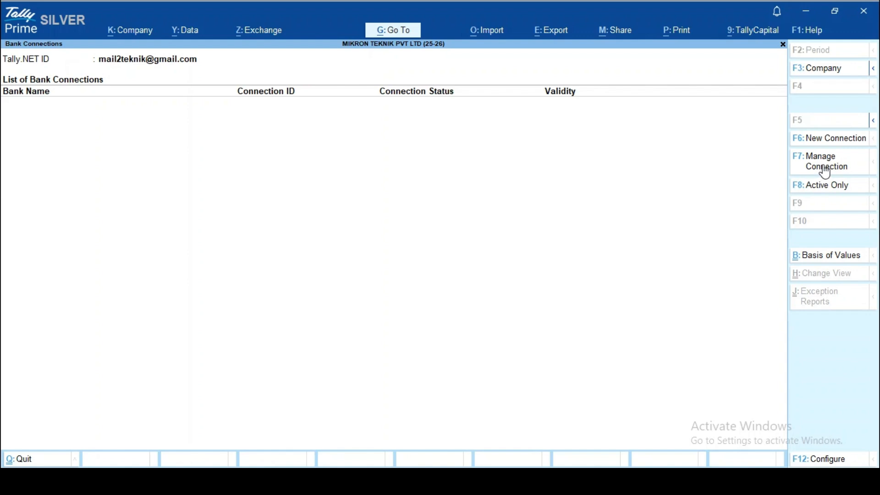
Step: Create a new Axis Bank (India) connection and connect to open its authorization page
left_click(829, 140)
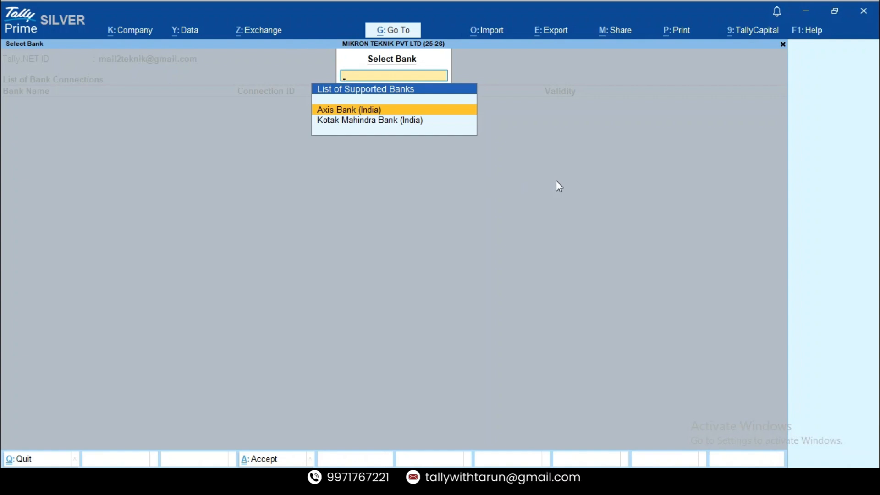
key("Return")
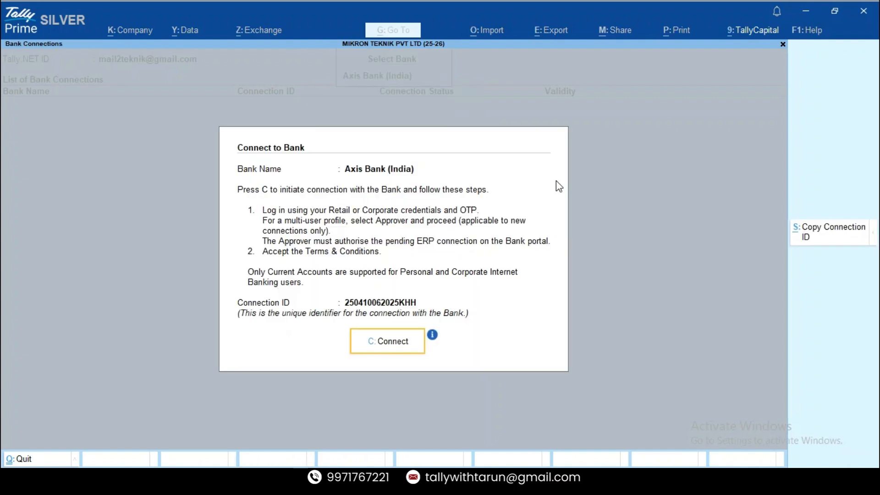
left_click(397, 350)
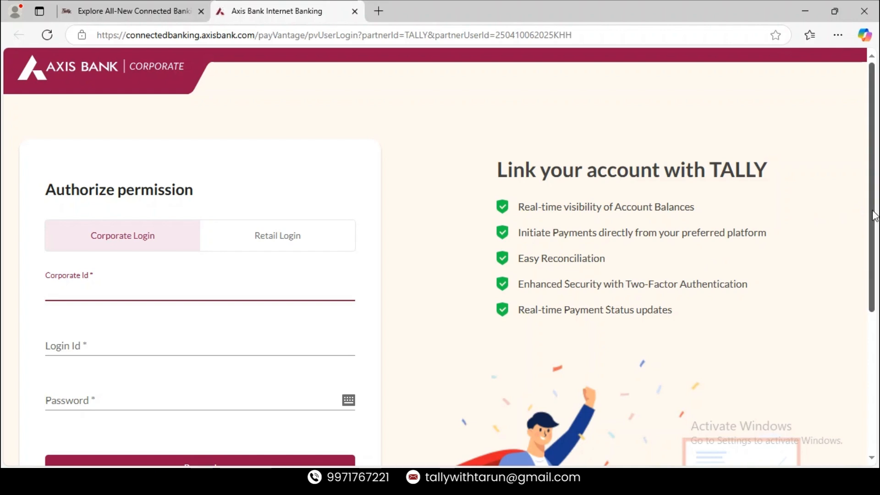
Step: Scroll to Proceed on the Axis Bank authorization page, then return to TallyPrime's Connect to Bank window
left_click_drag(874, 216, 874, 252)
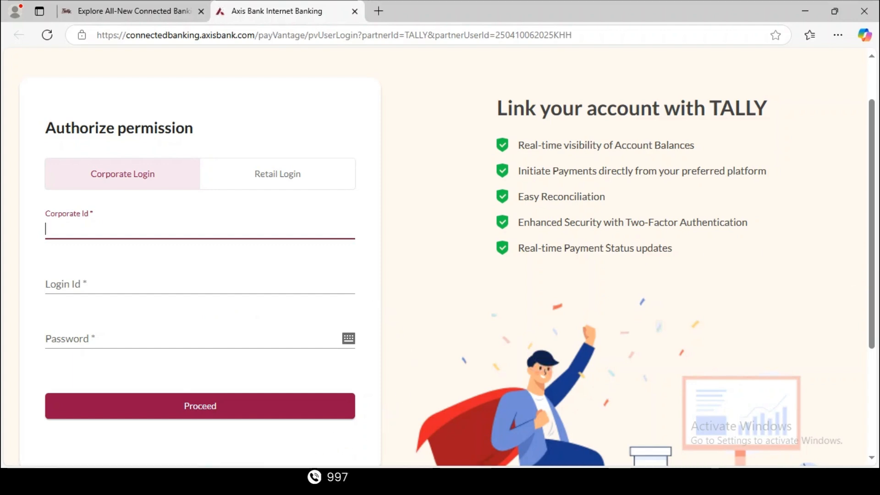
left_click(293, 481)
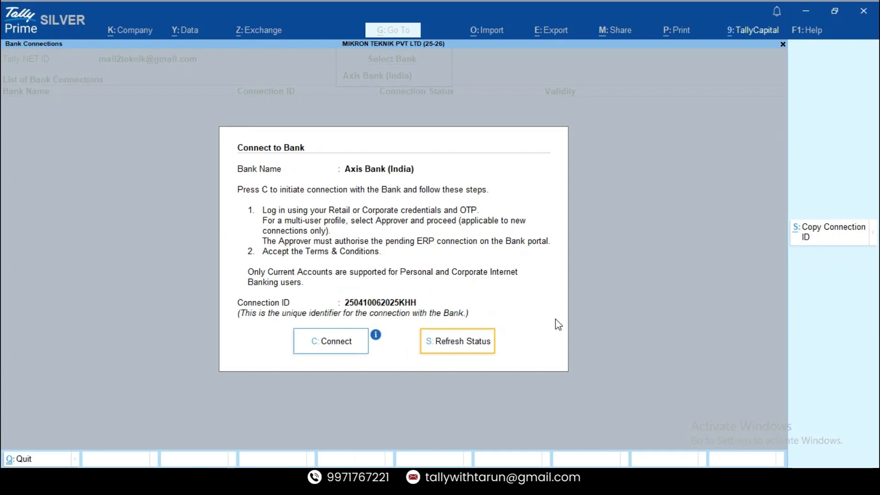
Step: Check that Axis Bank (India) shows In Progress under Bank Connections, then return to Gateway of Tally
key("Escape")
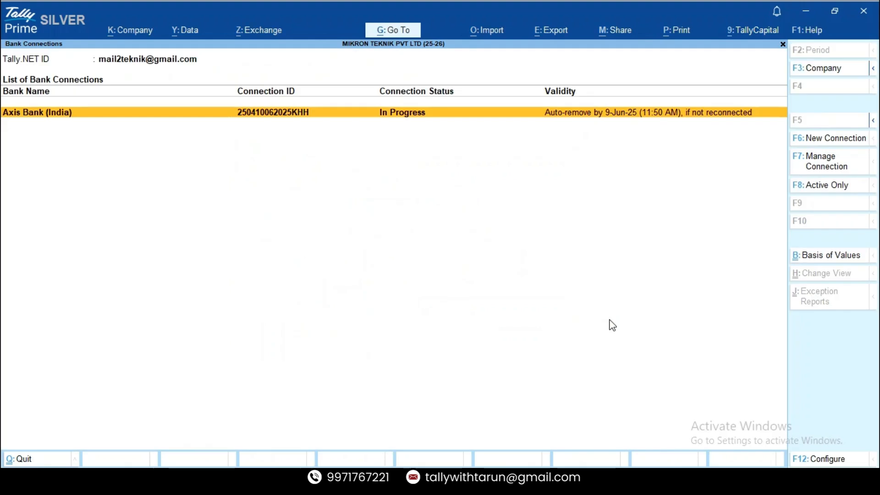
key("space")
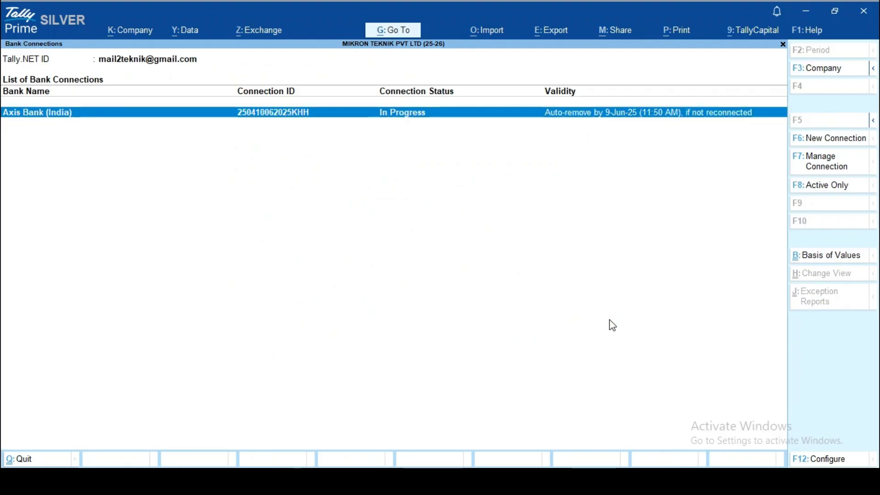
key("Escape")
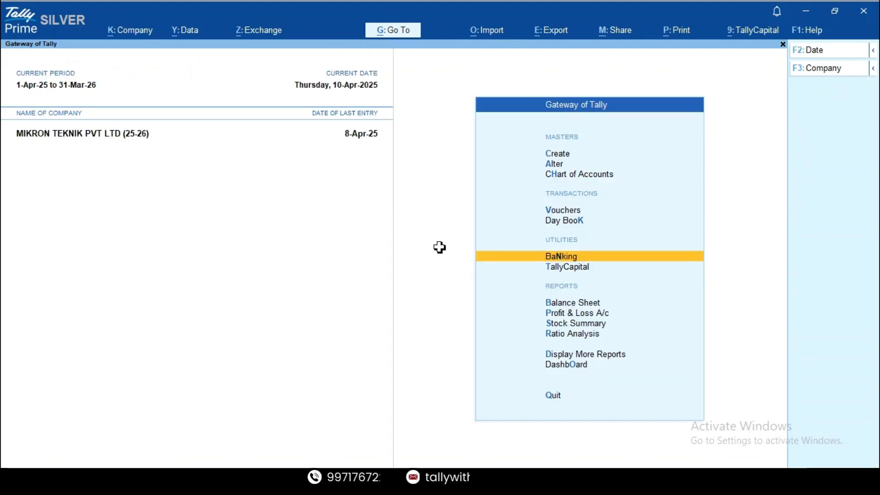